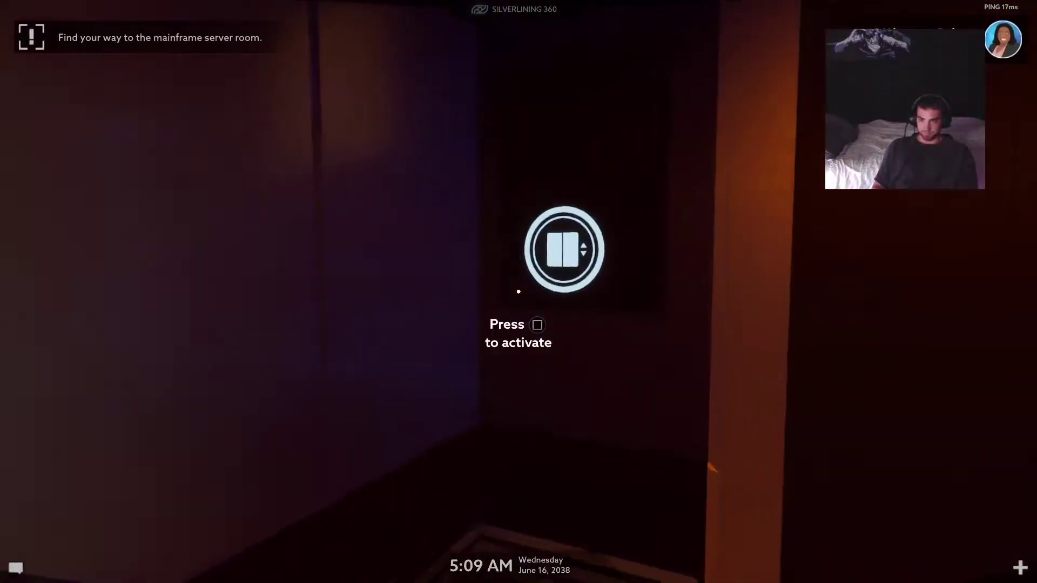
- Use the elevator's floor selection panel to choose a floor
{"action": "key", "text": "e"}
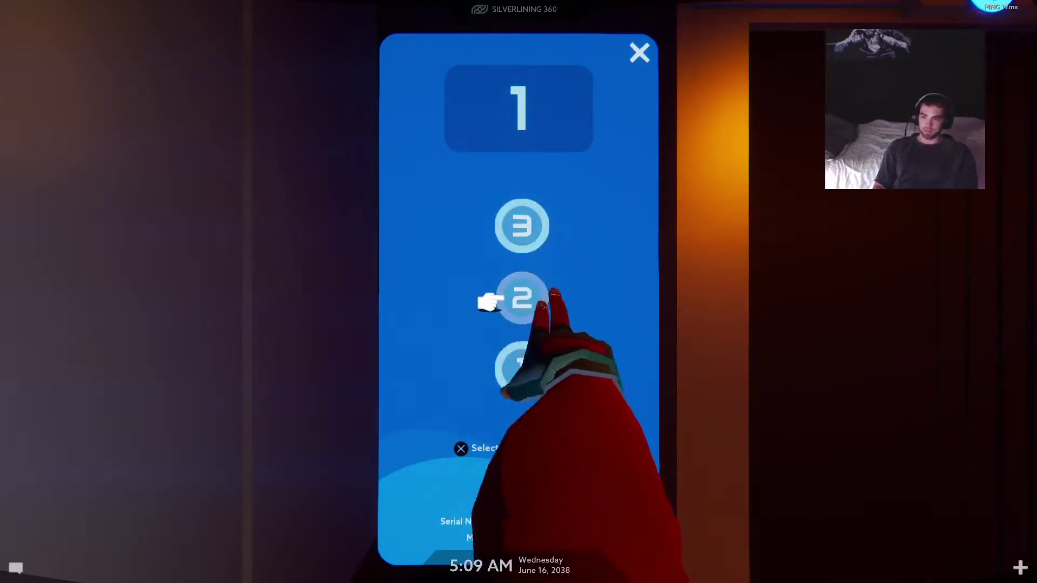
{"action": "key", "text": "Escape"}
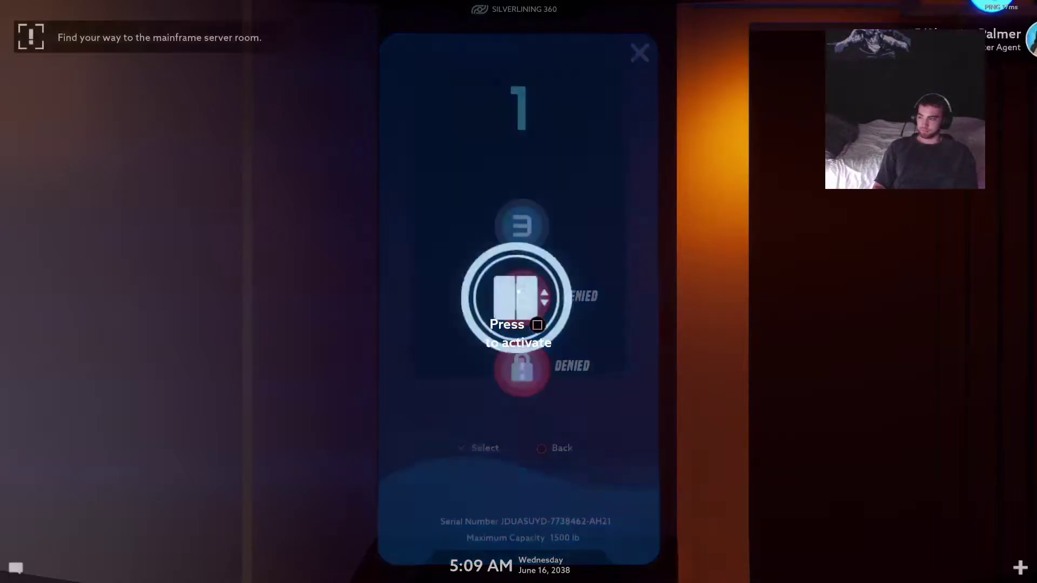
{"action": "key", "text": "e"}
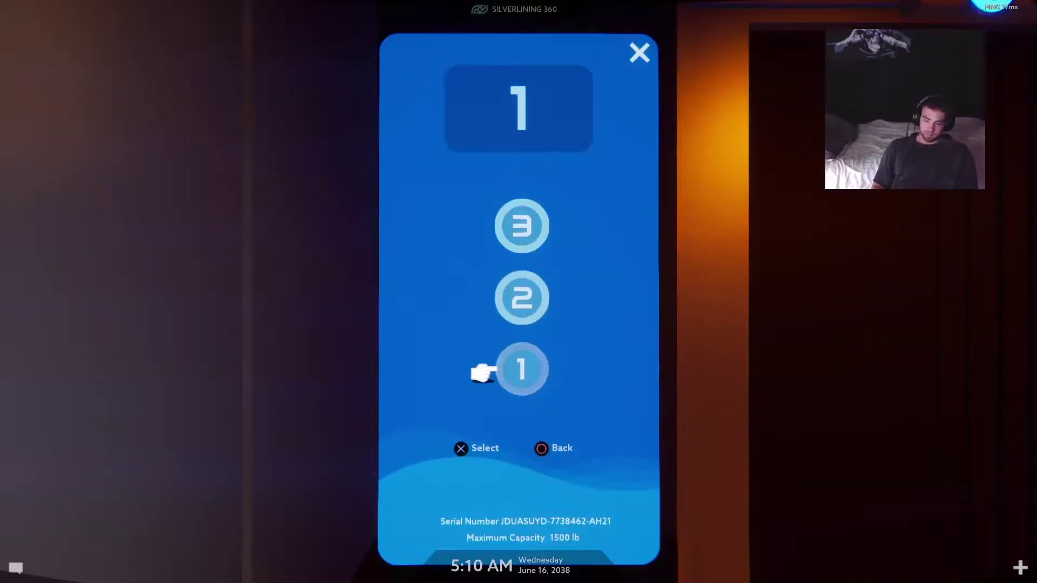
{"action": "left_click", "coordinate": [481, 230]}
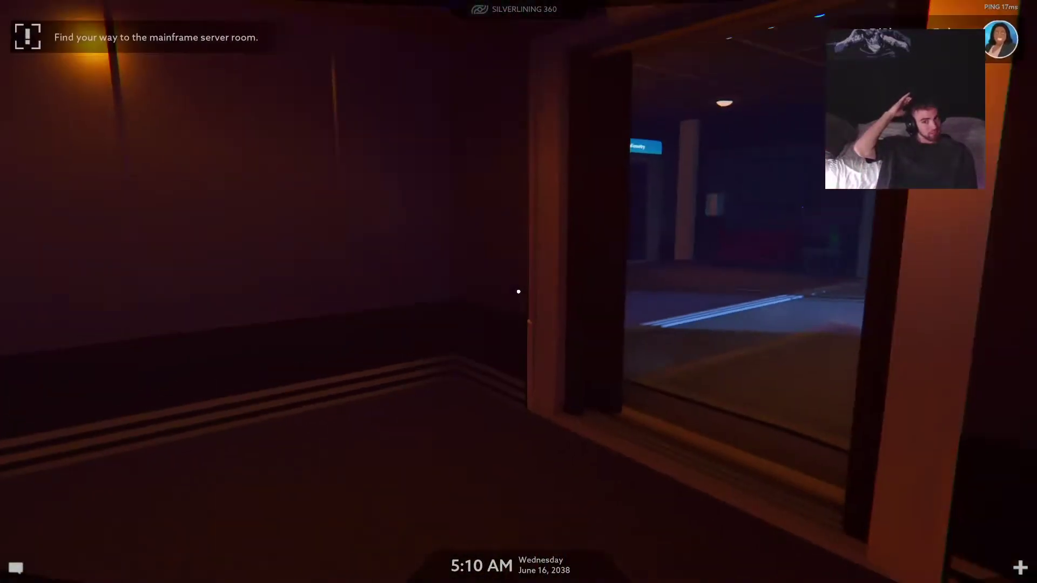
- Scout the floor past the directory pillar and Radiometry hallway, then return to the elevator
{"action": "key", "text": "w"}
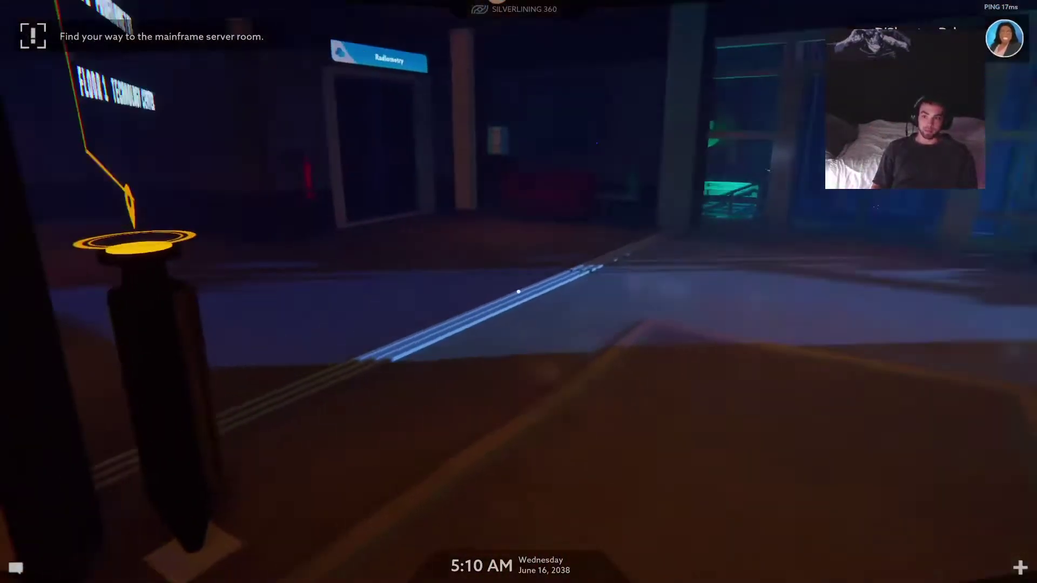
{"action": "key", "text": "w"}
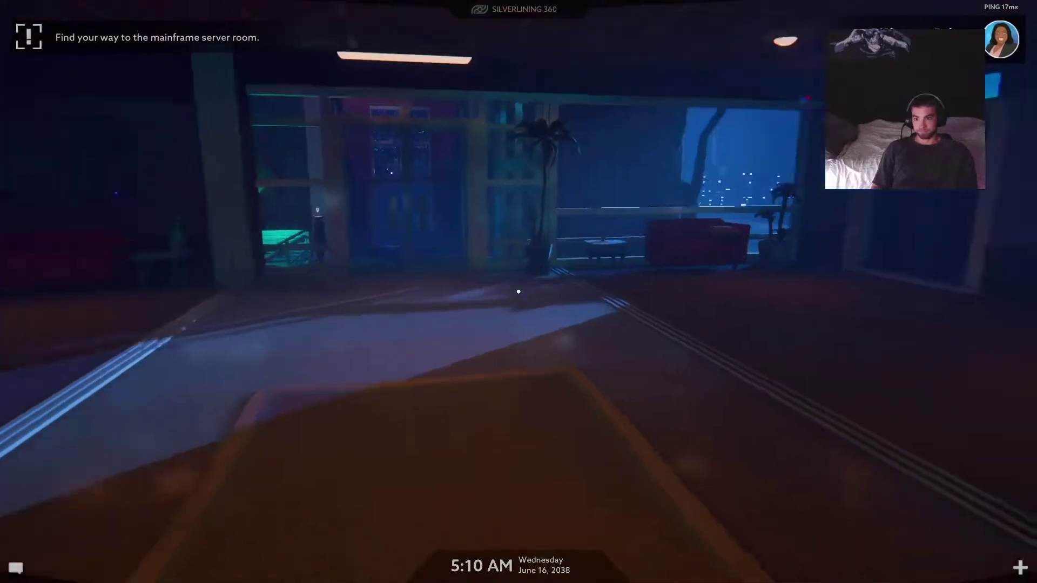
{"action": "key", "text": "w"}
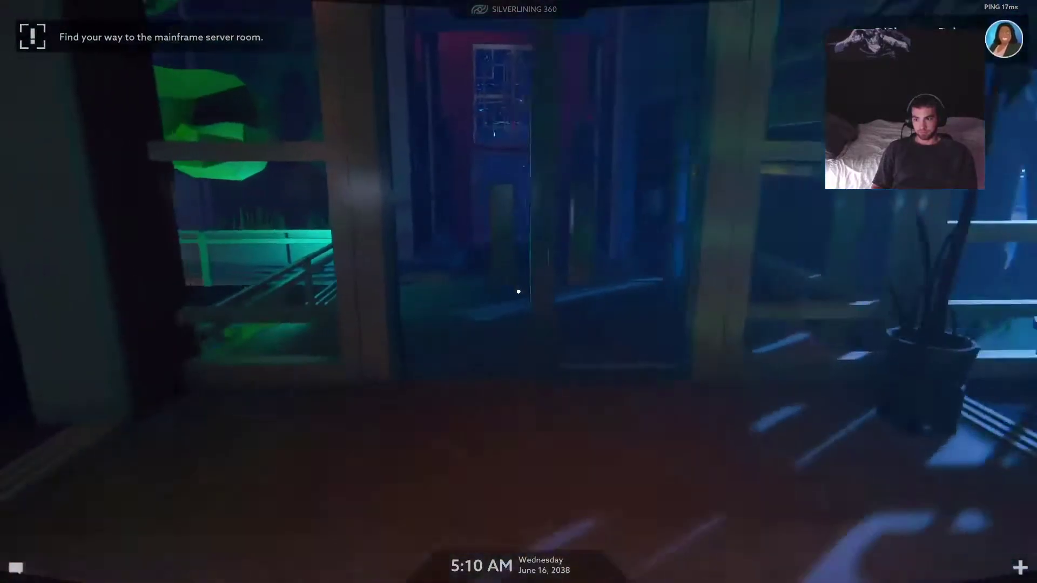
{"action": "key", "text": "w"}
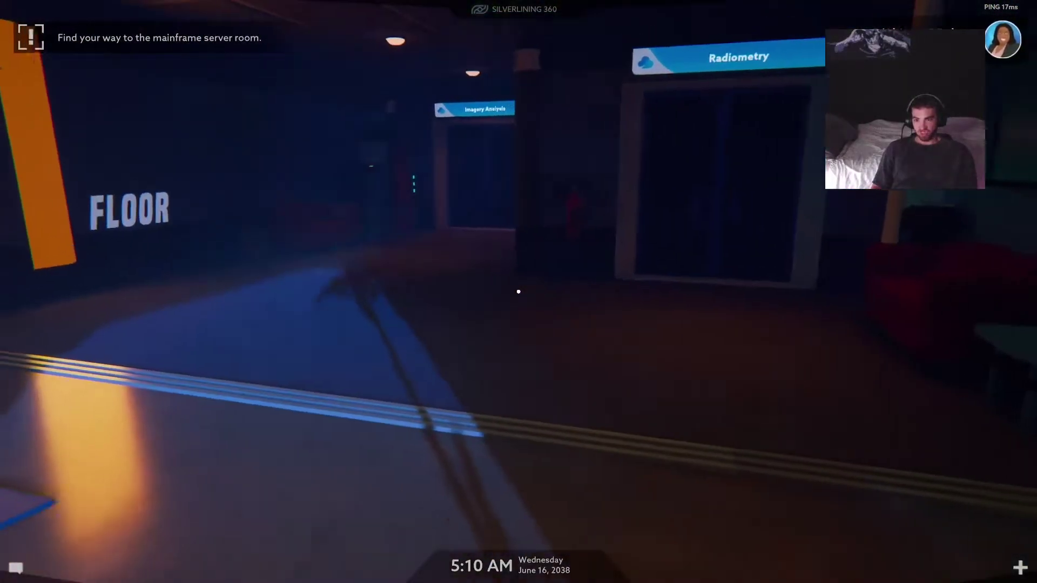
{"action": "key", "text": "w"}
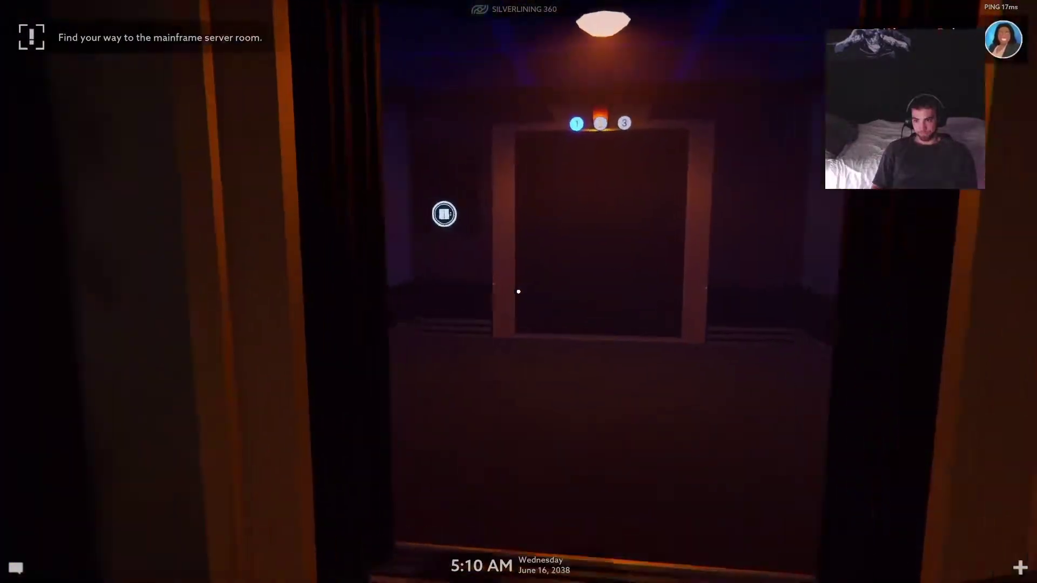
{"action": "key", "text": "e"}
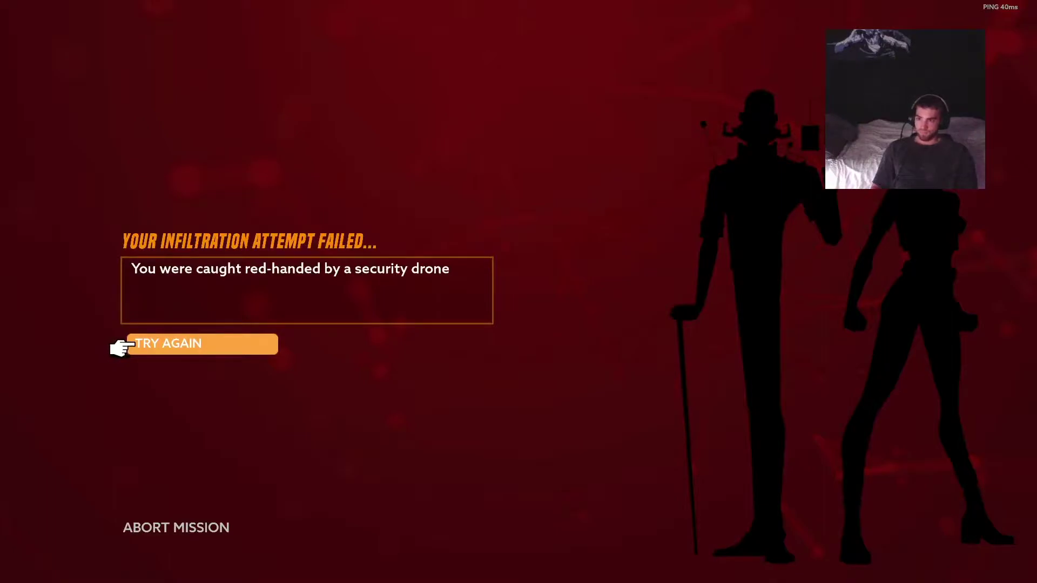
- Retry the mission after being caught and probe the red-lit locked door
{"action": "left_click", "coordinate": [121, 347]}
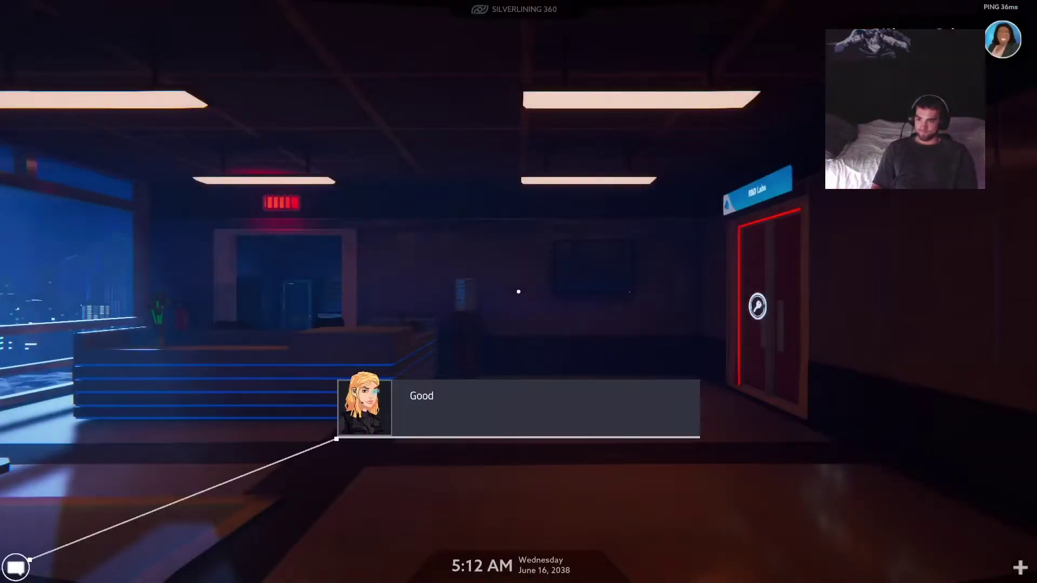
{"action": "key", "text": "w"}
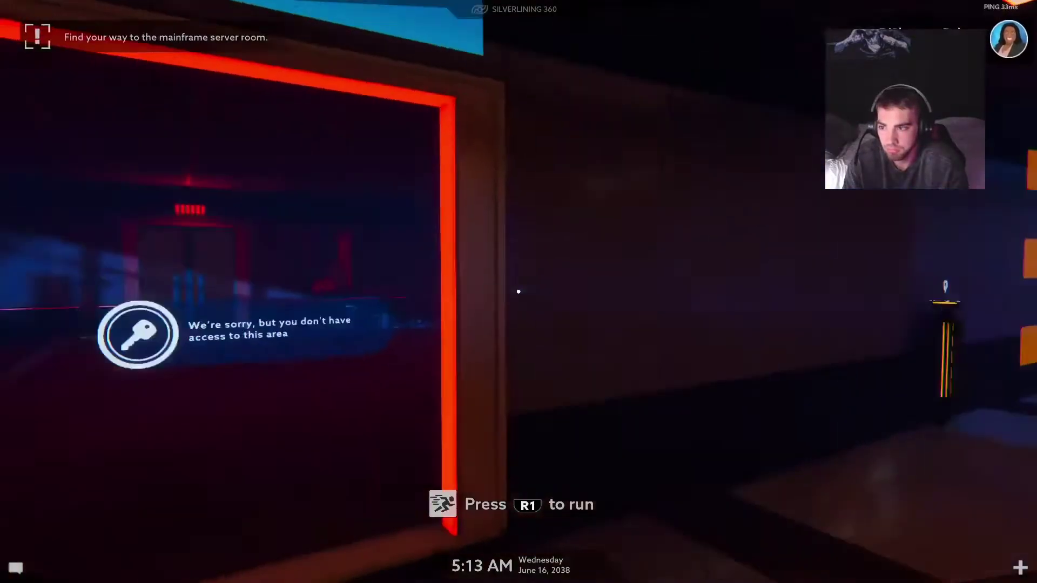
{"action": "key", "text": "w"}
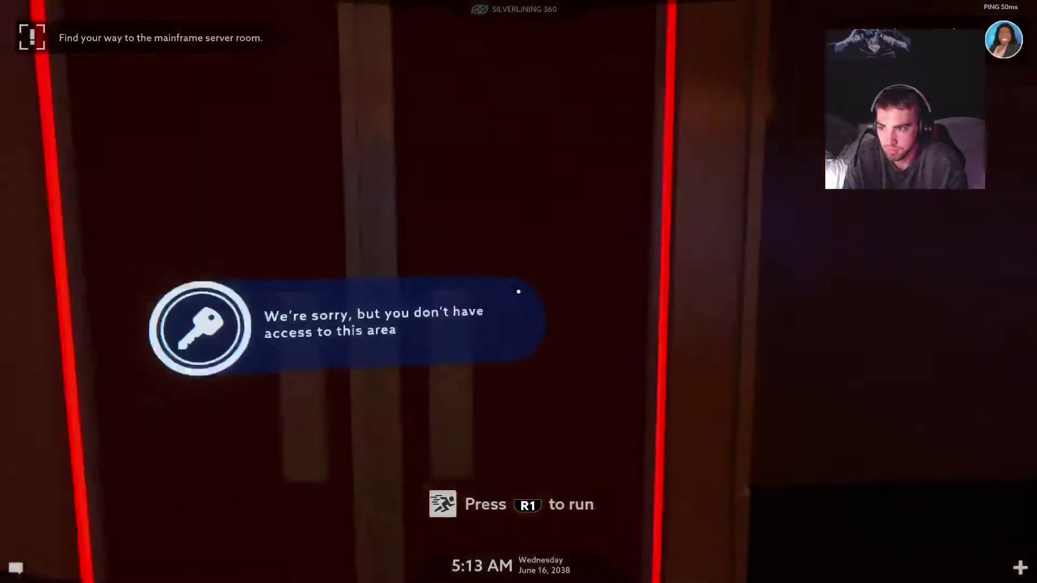
{"action": "key", "text": "s"}
{"action": "key", "text": "w"}
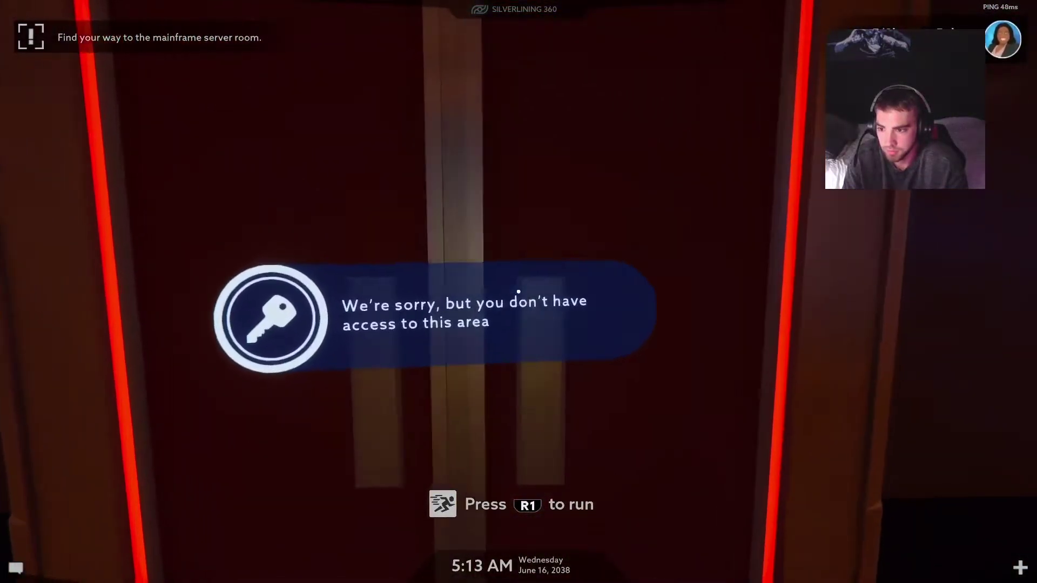
{"action": "key", "text": "s"}
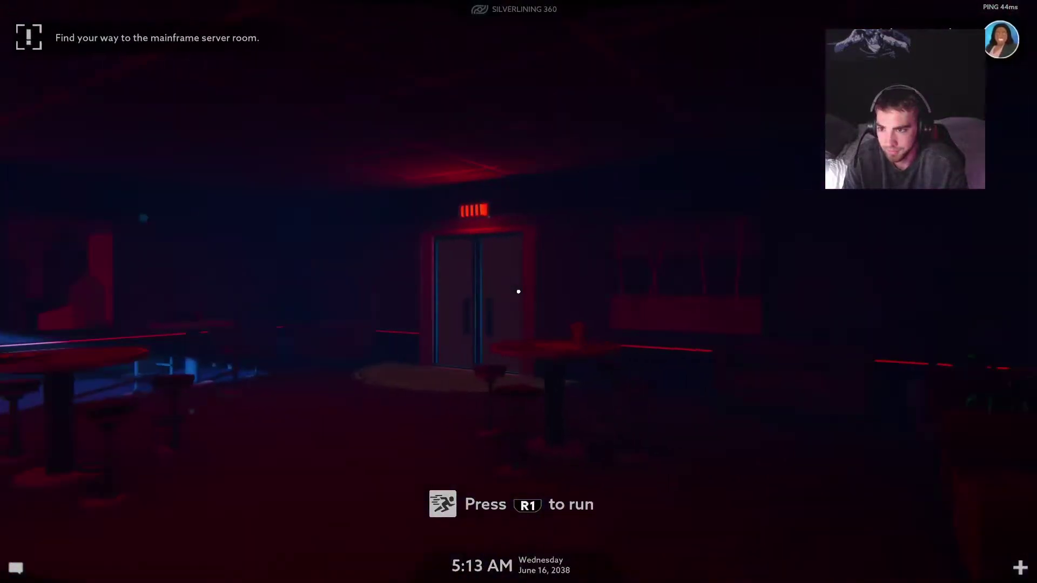
{"action": "key", "text": "w"}
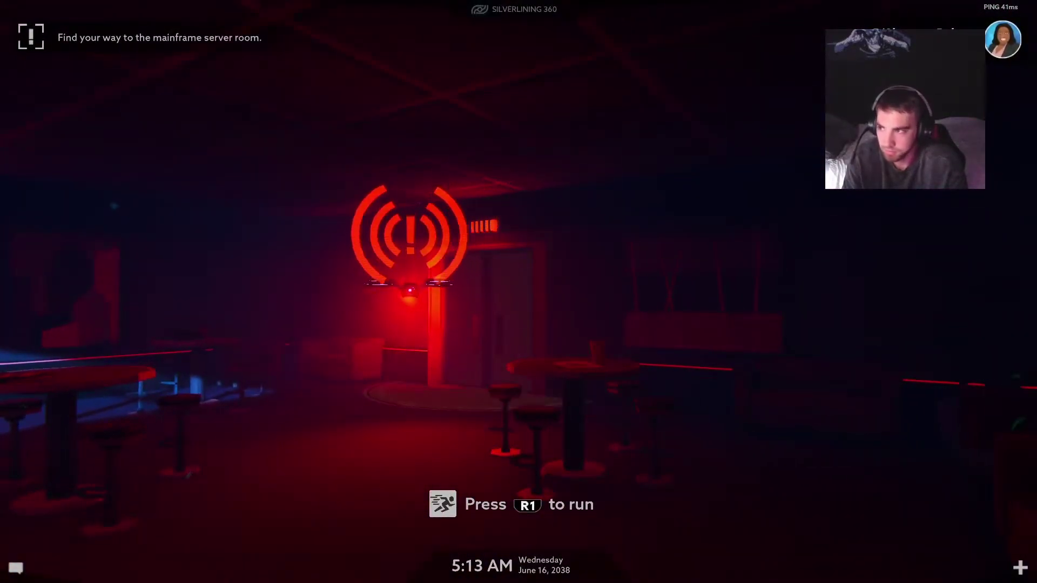
{"action": "key", "text": "w"}
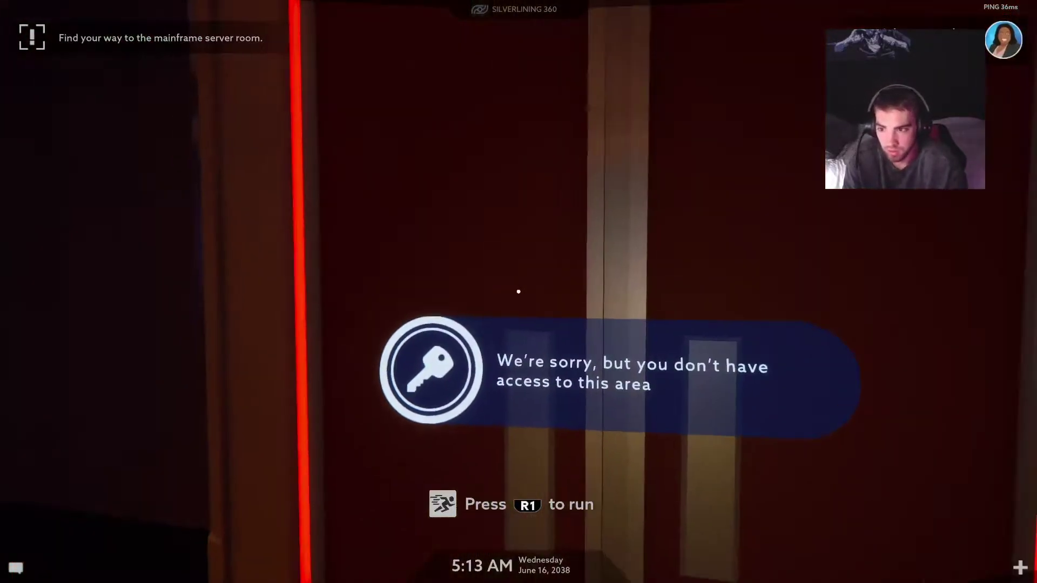
{"action": "key", "text": "s"}
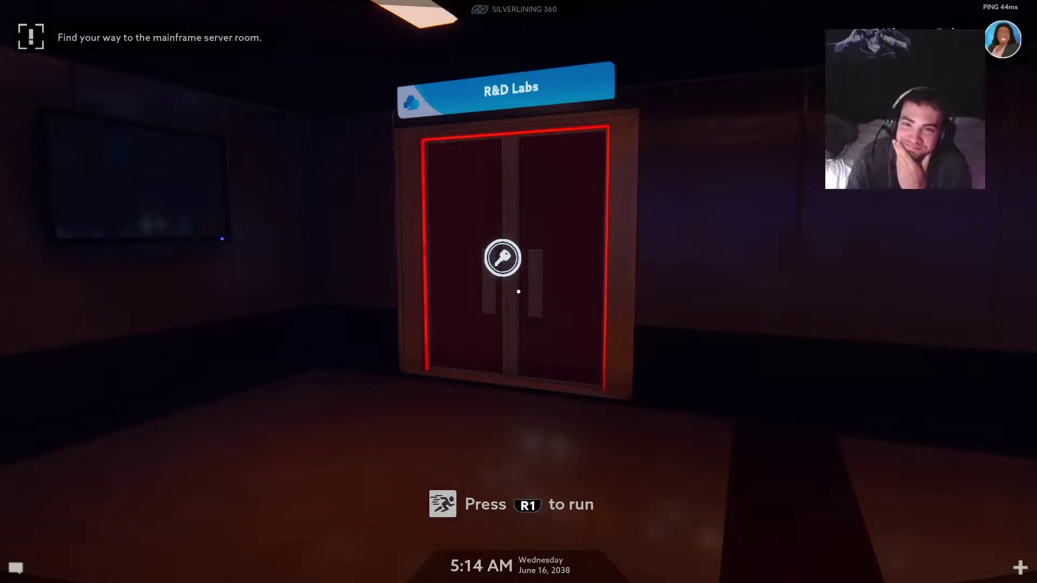
- Go through the R&D Labs doorway toward the red-lit double doors
{"action": "key", "text": "w"}
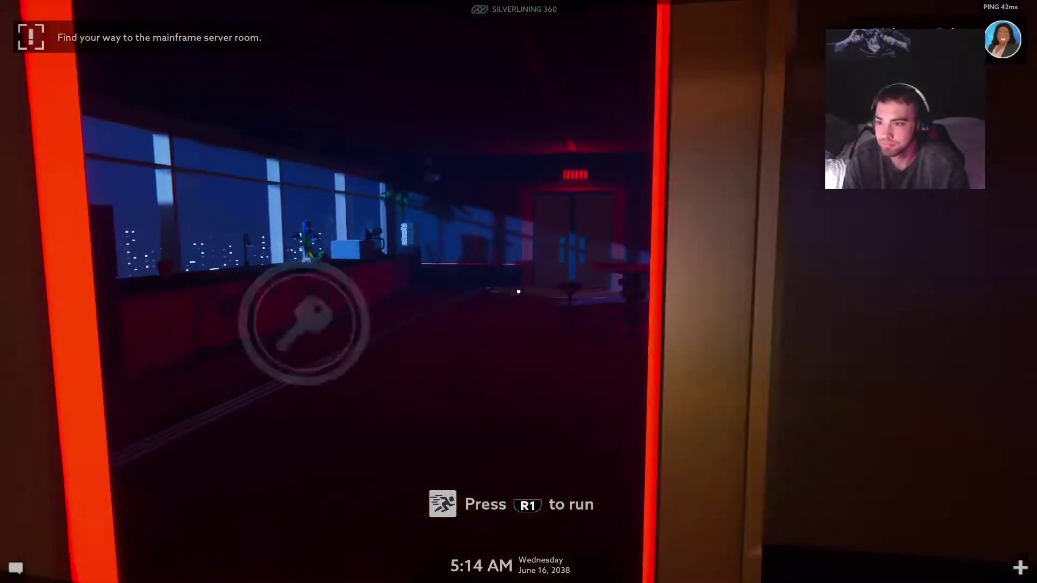
{"action": "key", "text": "w"}
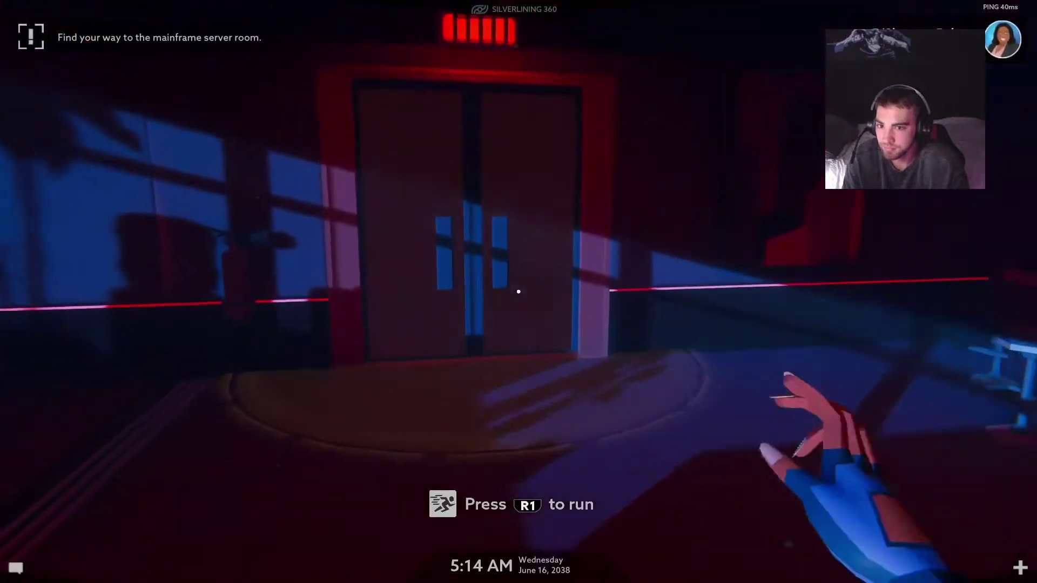
{"action": "key", "text": "w"}
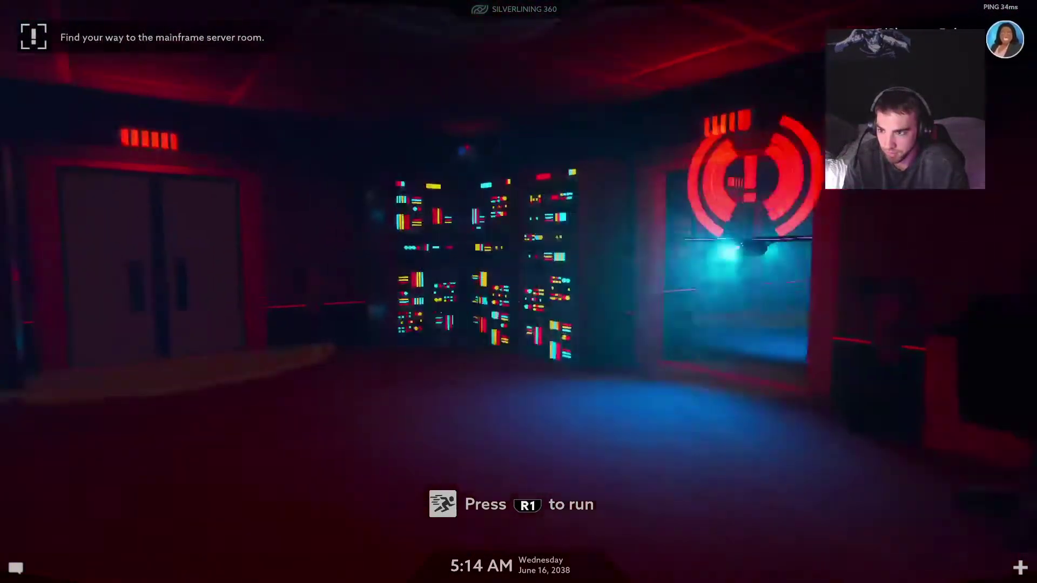
{"action": "key", "text": "w"}
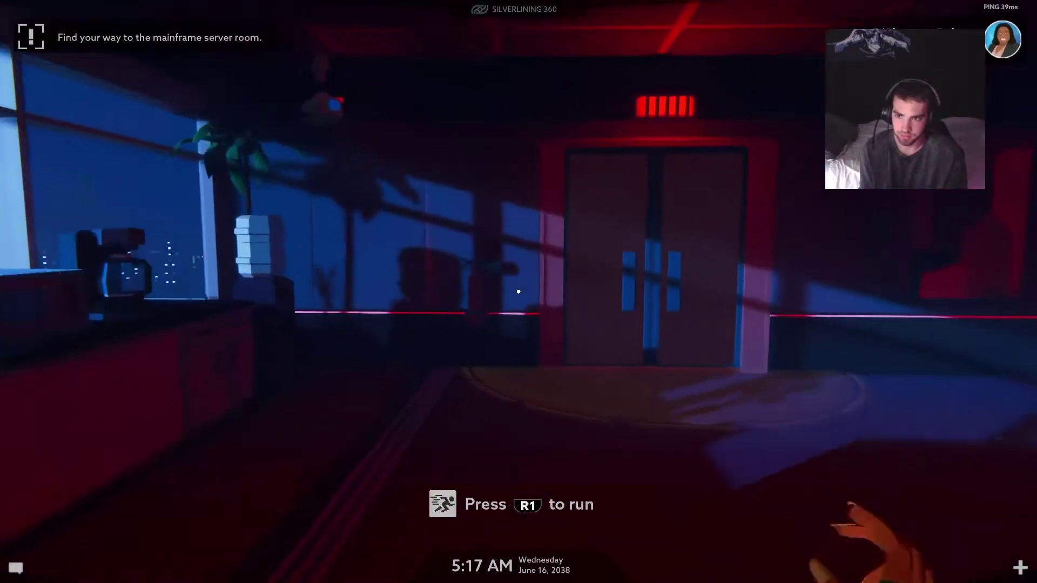
{"action": "key", "text": "w"}
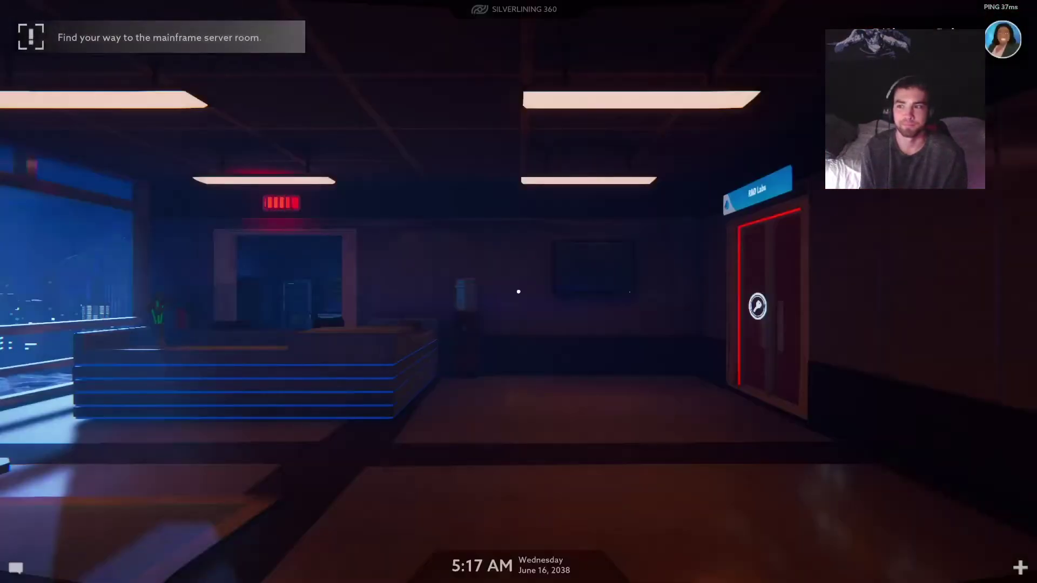
- Pass the R&D Labs door and enter the server room through the double doors
{"action": "key", "text": "w"}
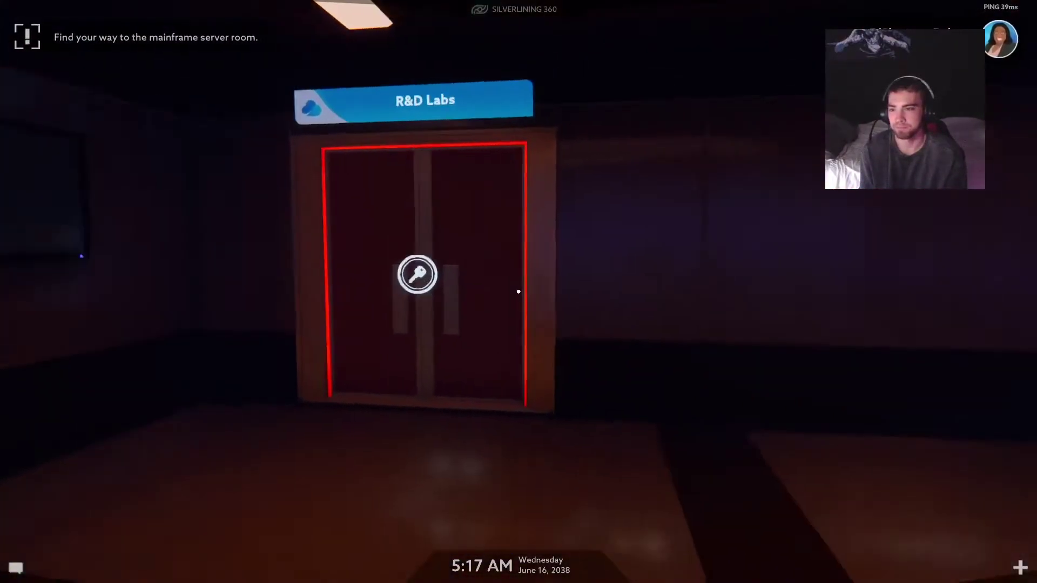
{"action": "key", "text": "w"}
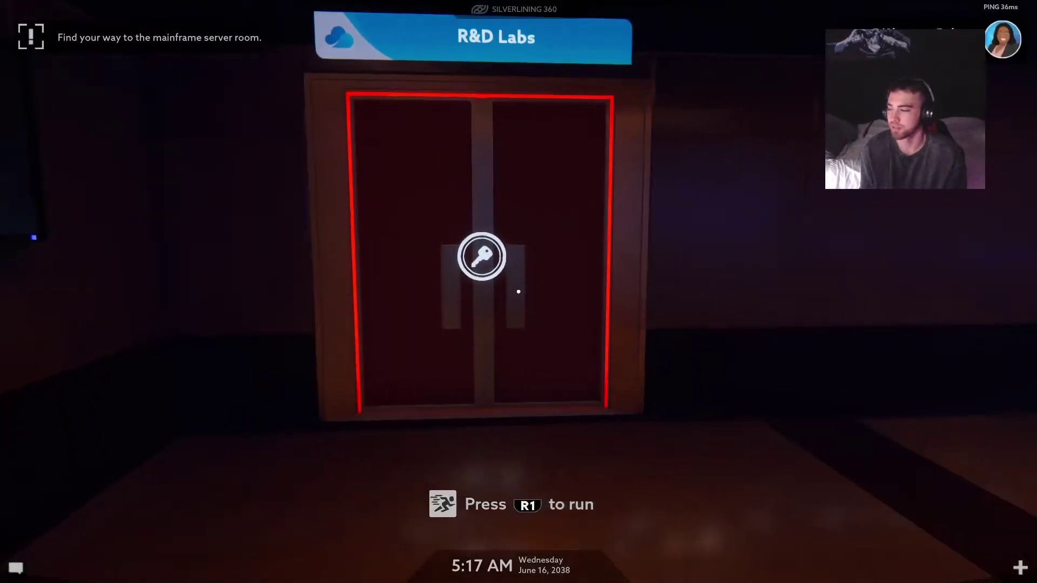
{"action": "key", "text": "w"}
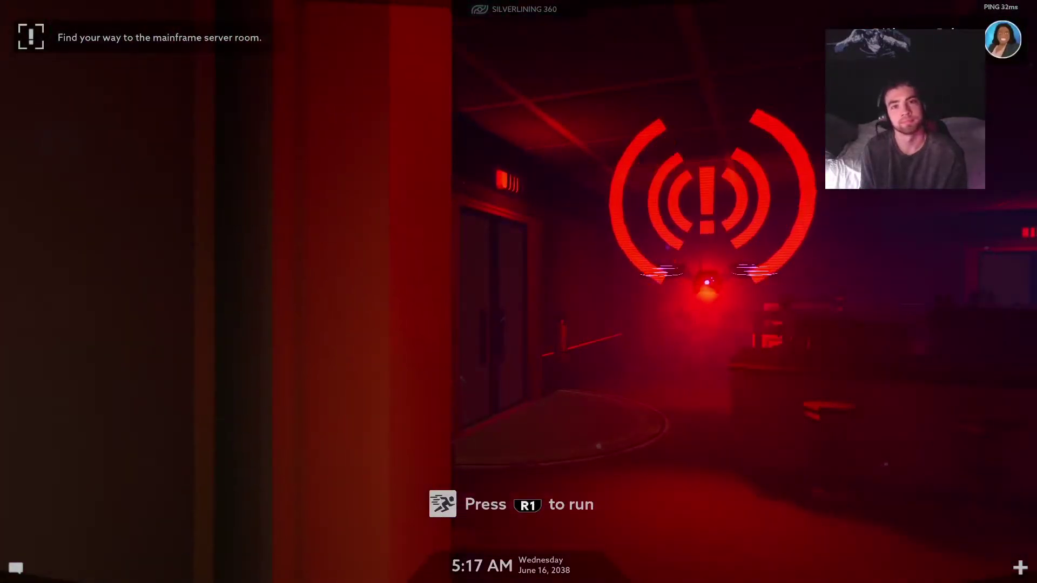
{"action": "key", "text": "w"}
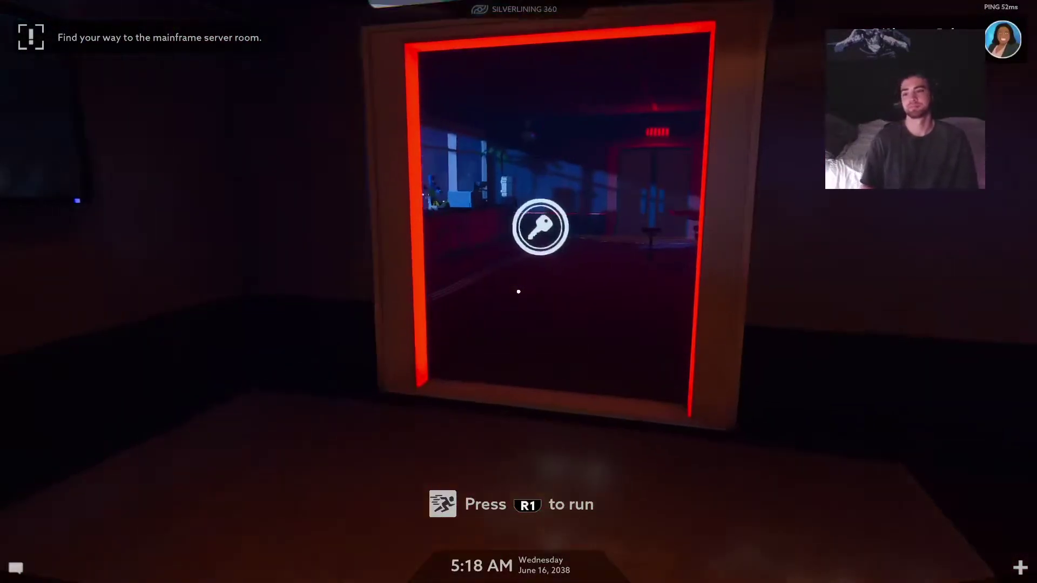
{"action": "key", "text": "w"}
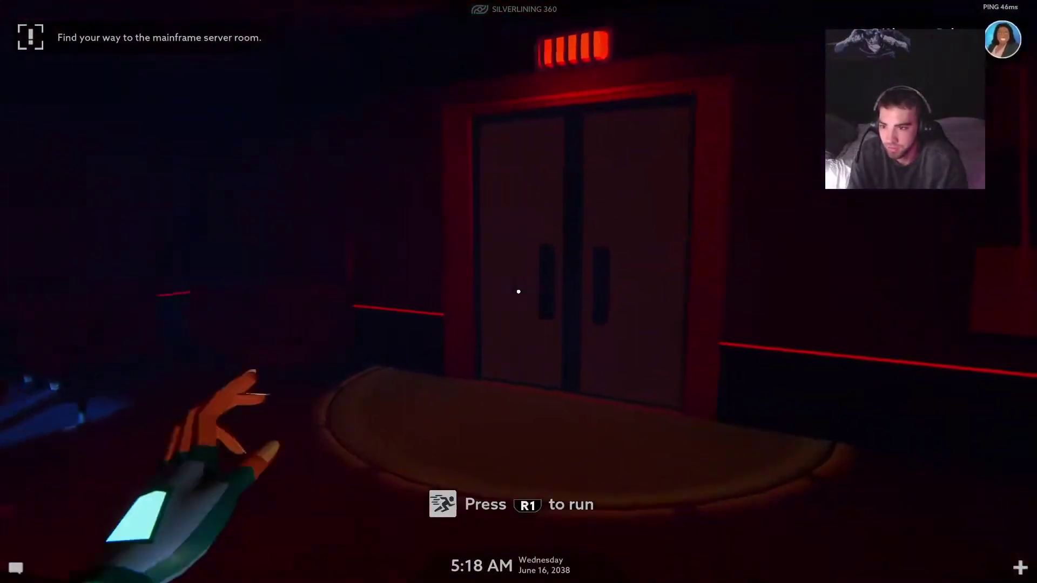
{"action": "key", "text": "w"}
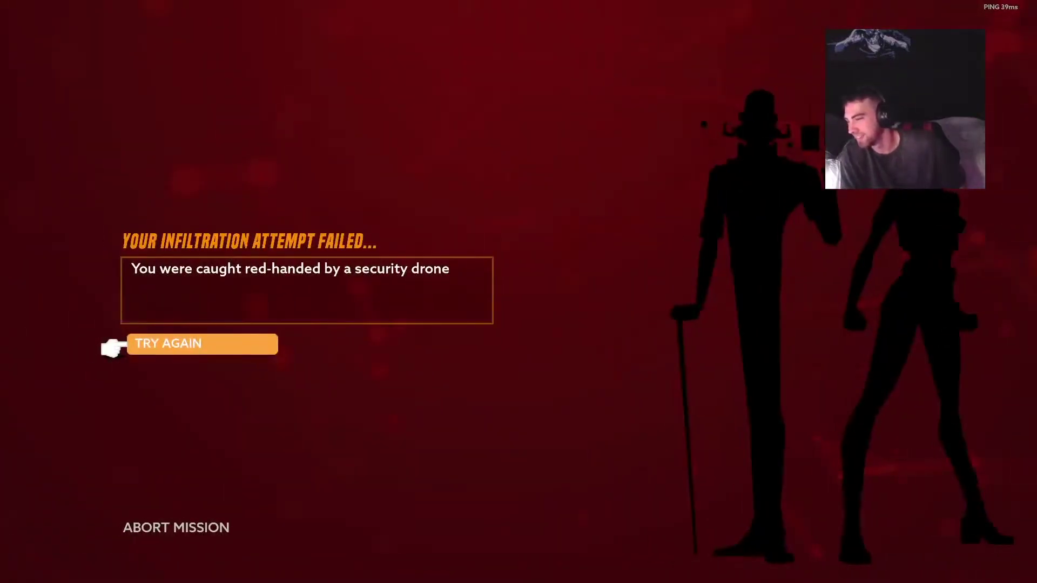
- Restart after being caught and cross the dark table room to the R&D Labs door
{"action": "left_click", "coordinate": [113, 349]}
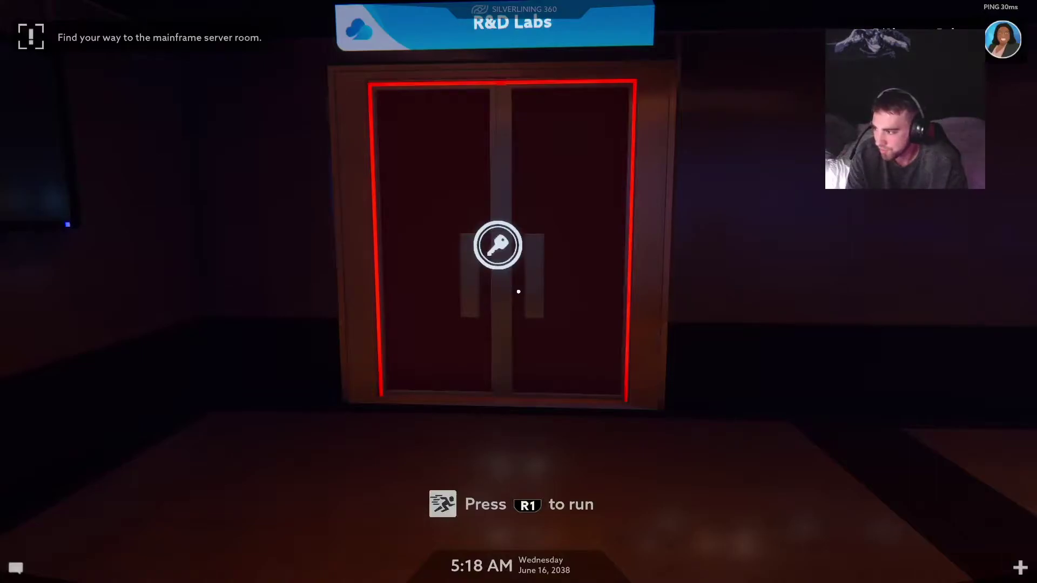
{"action": "key", "text": "w"}
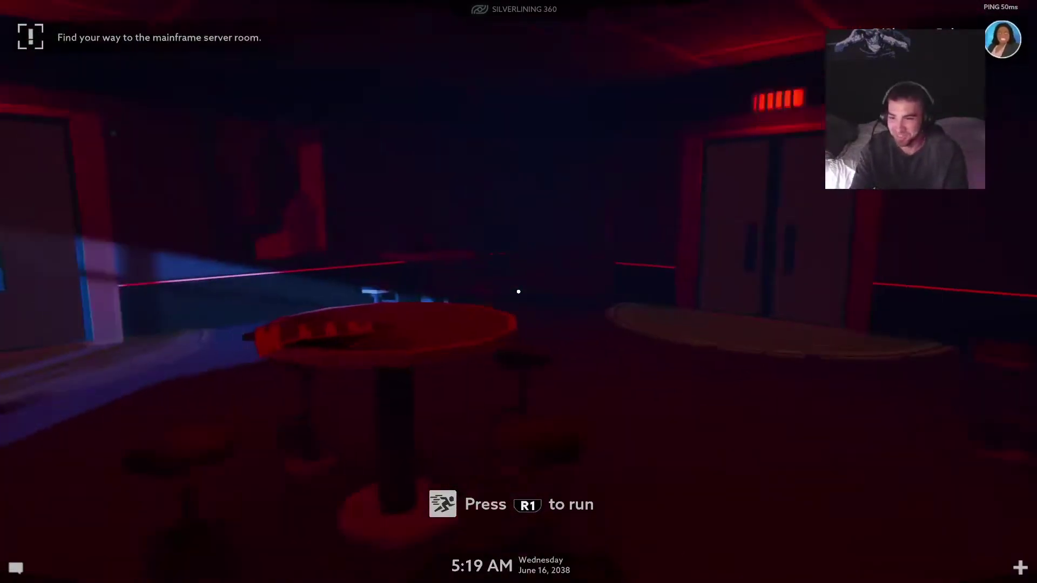
{"action": "key", "text": "w"}
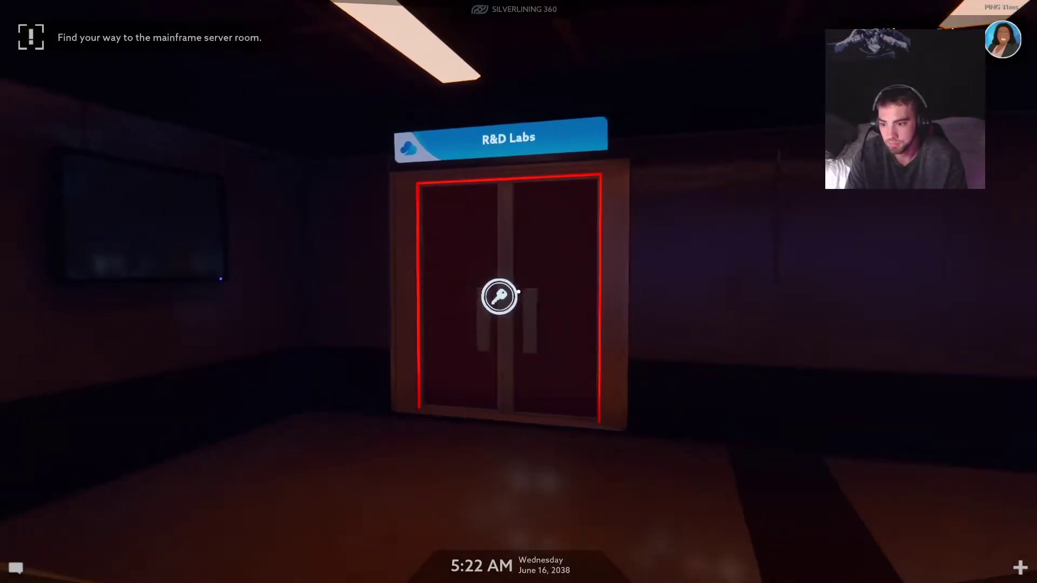
{"action": "key", "text": "s"}
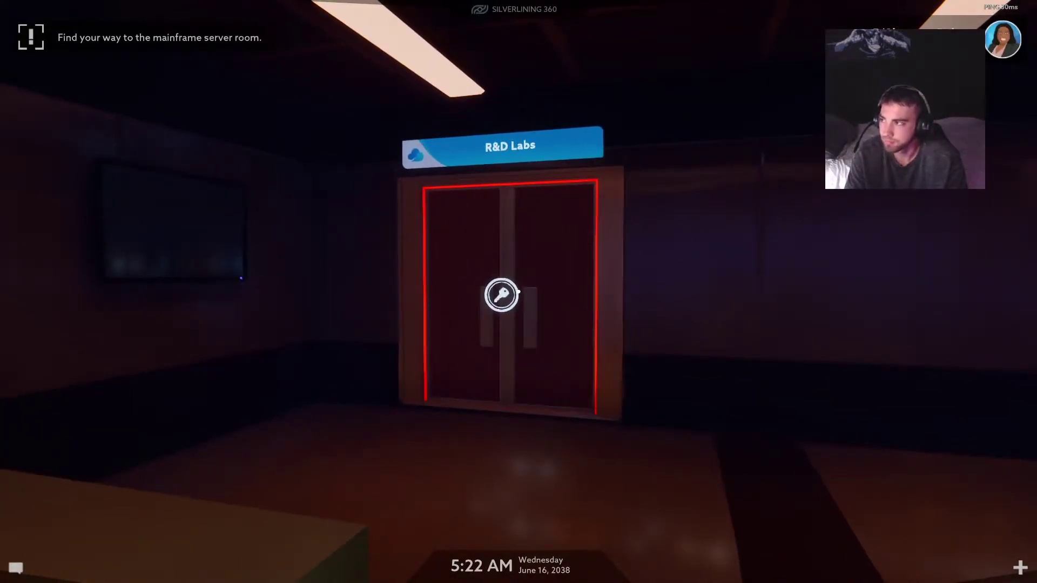
{"action": "key", "text": "w"}
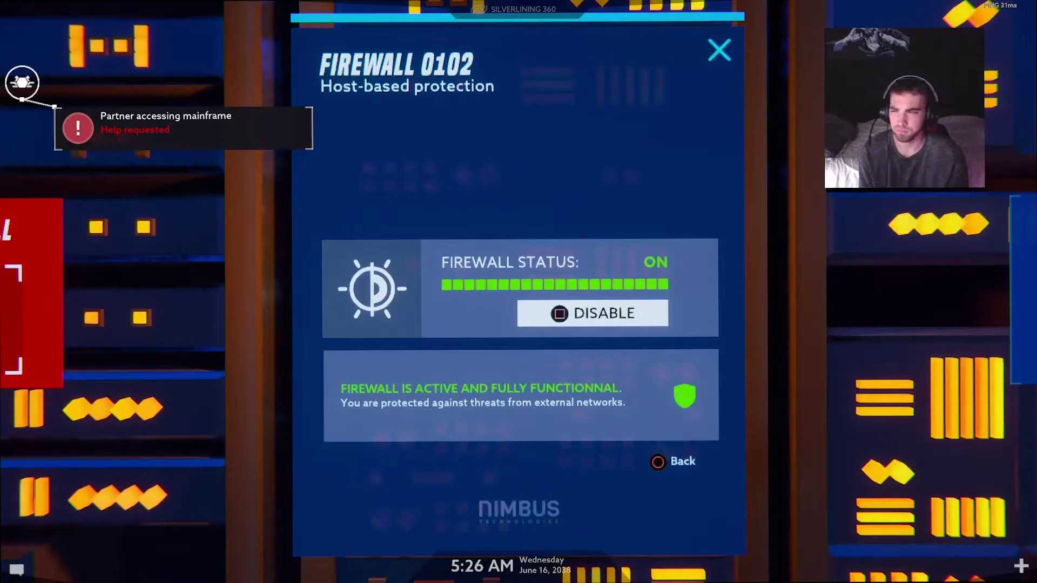
- Leave Firewall 0102 and disable Firewall 0118, accepting responsibility for the risk
{"action": "key", "text": "Escape"}
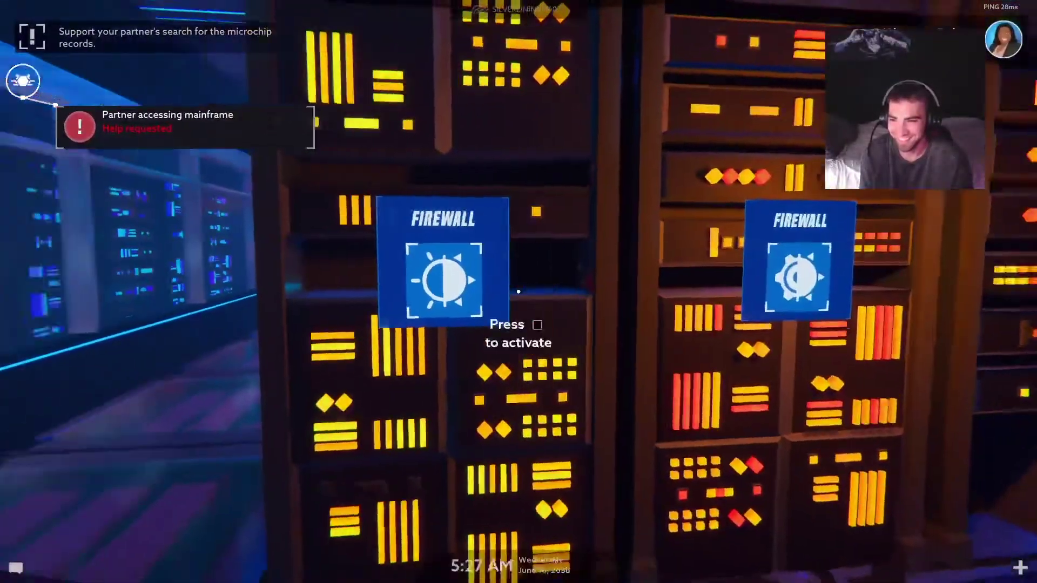
{"action": "key", "text": "e"}
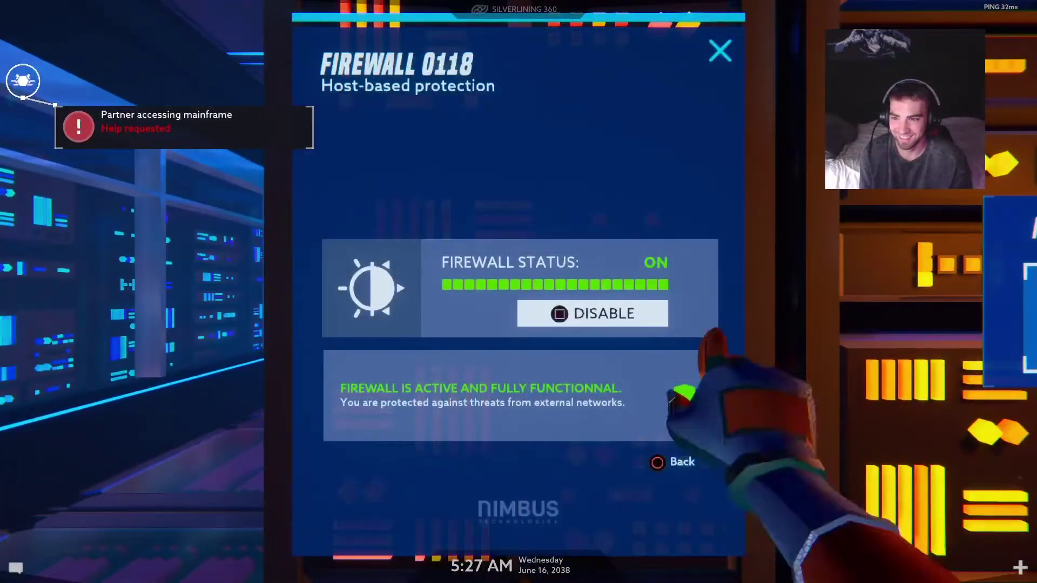
{"action": "key", "text": "x"}
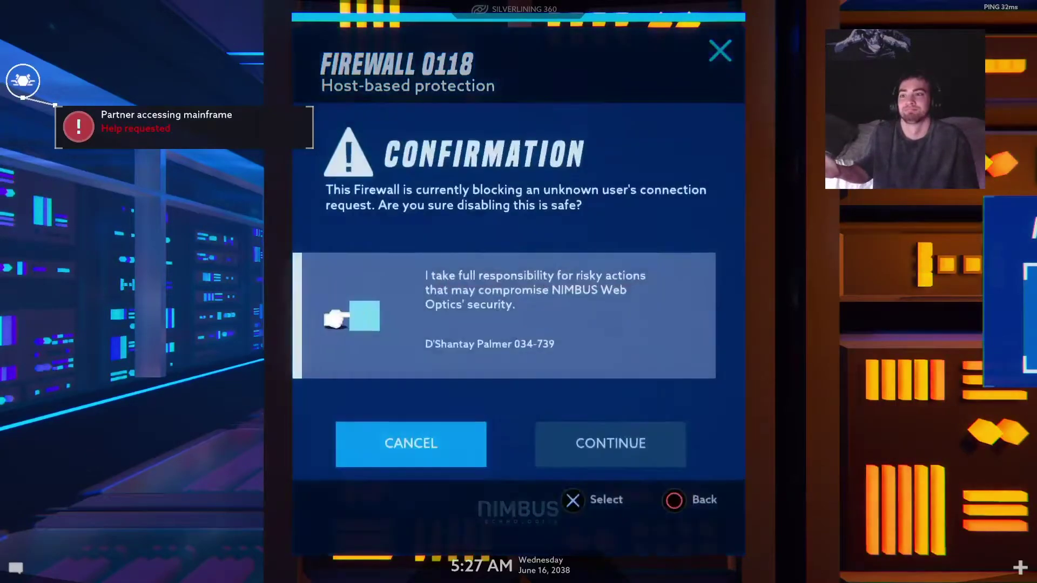
{"action": "left_click", "coordinate": [332, 319]}
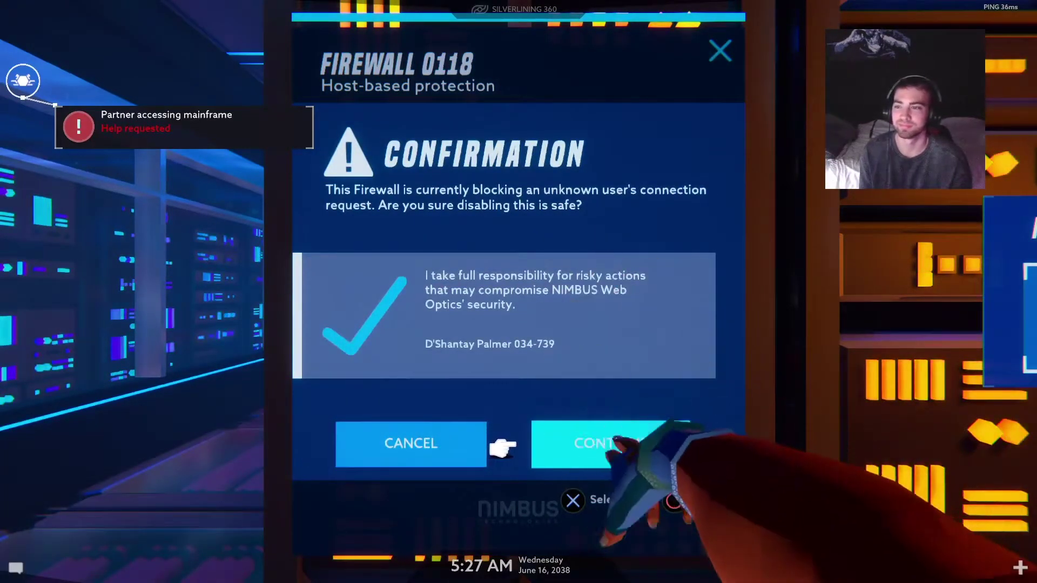
{"action": "key", "text": "x"}
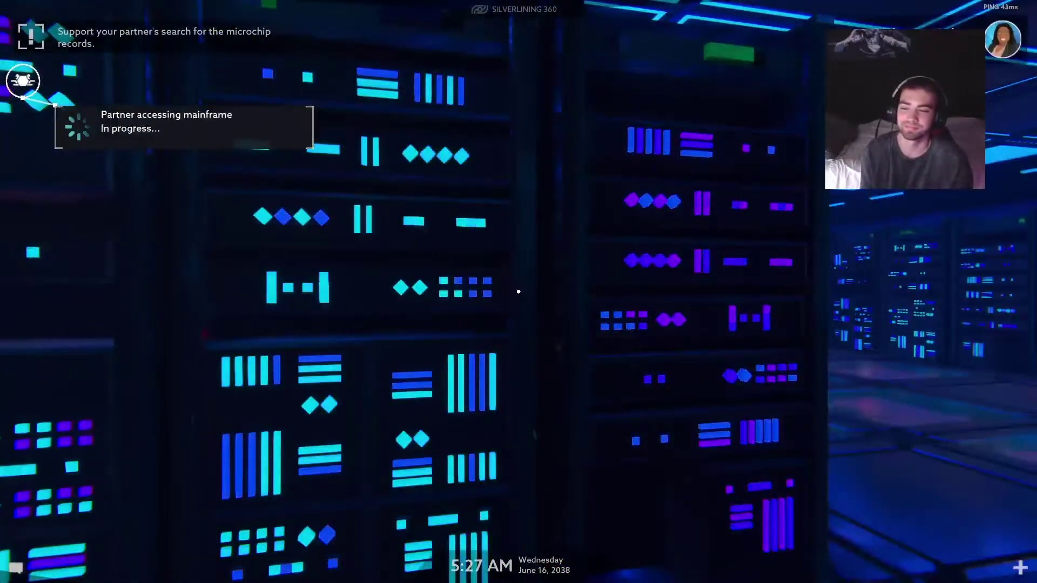
{"action": "key", "text": "w"}
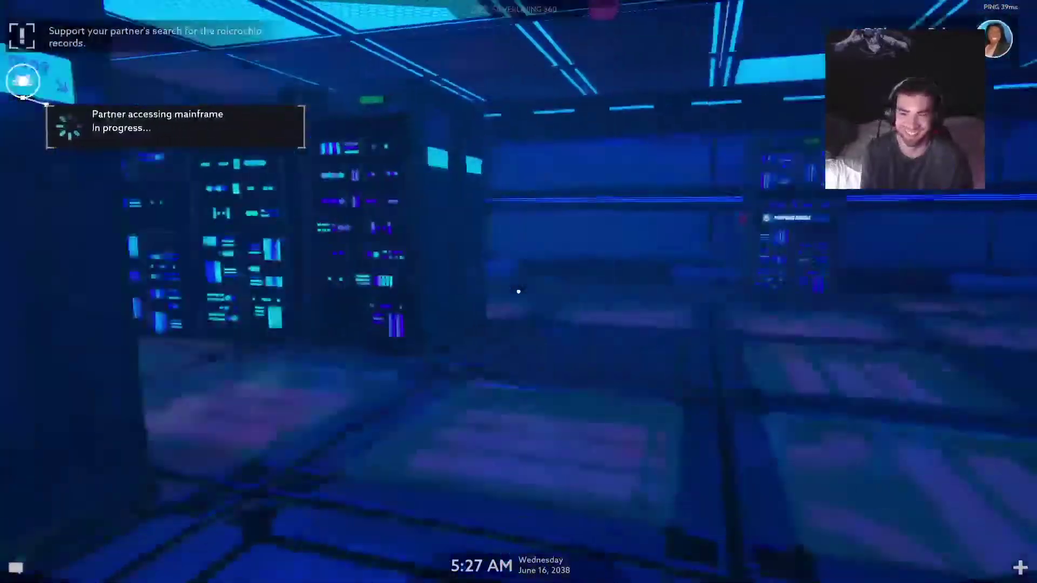
- Reset one of the AI Sentinel types on the Security Systems panel
{"action": "key", "text": "w"}
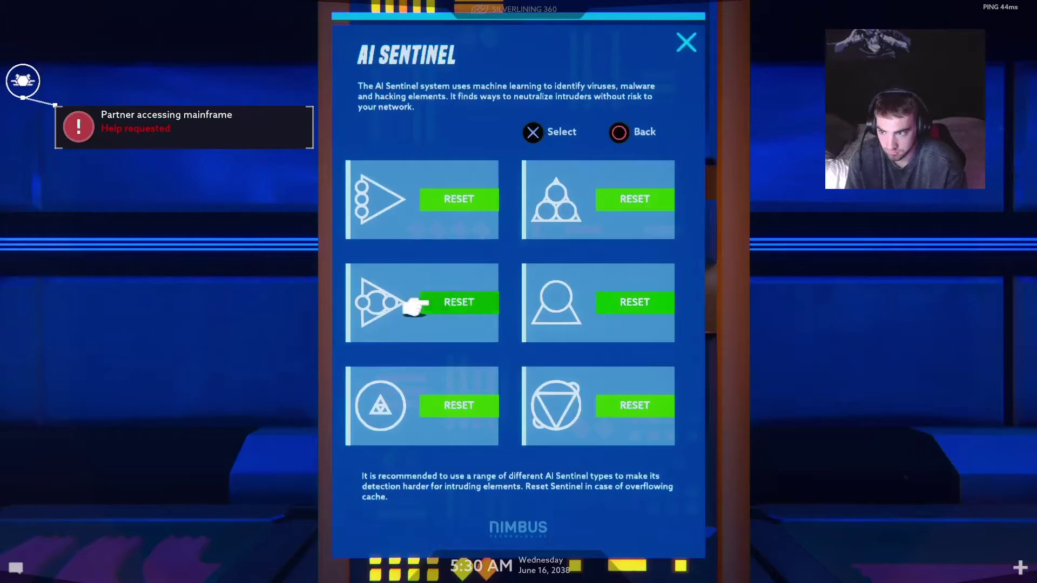
{"action": "left_click", "coordinate": [414, 407]}
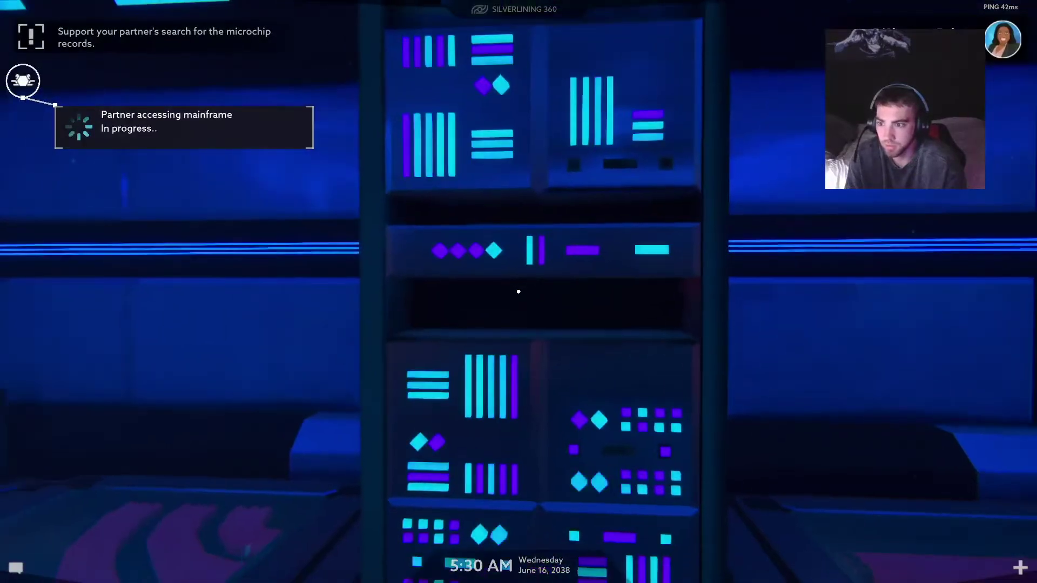
{"action": "key", "text": "w"}
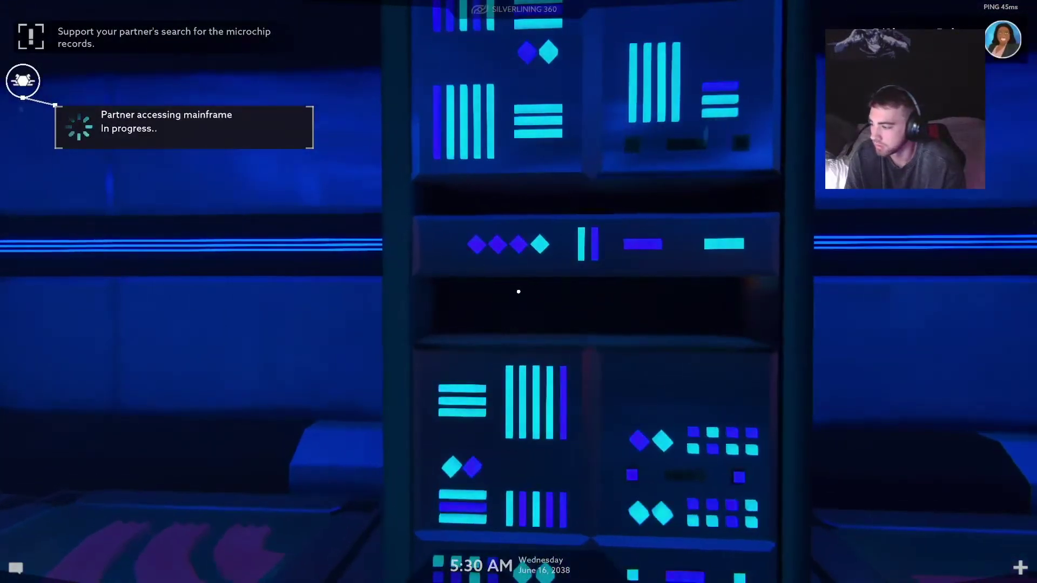
- View the mainframe server details at the console, then close them
{"action": "key", "text": "s"}
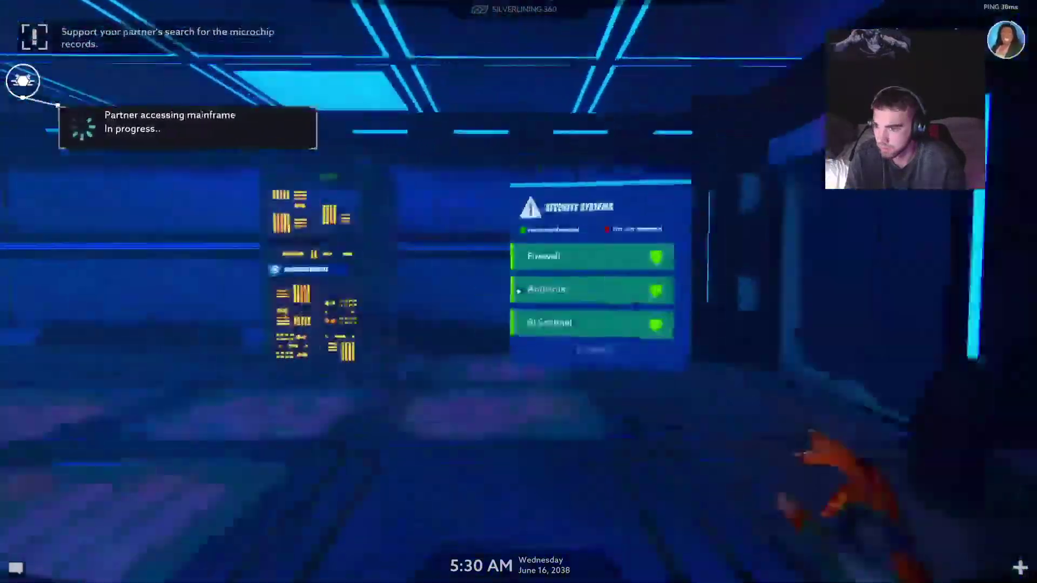
{"action": "key", "text": "w"}
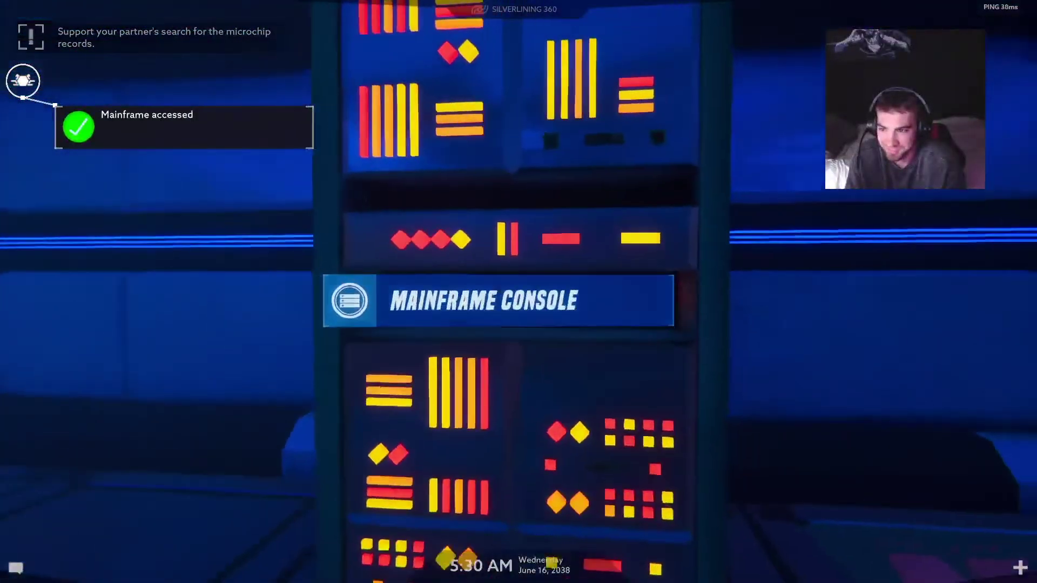
{"action": "key", "text": "e"}
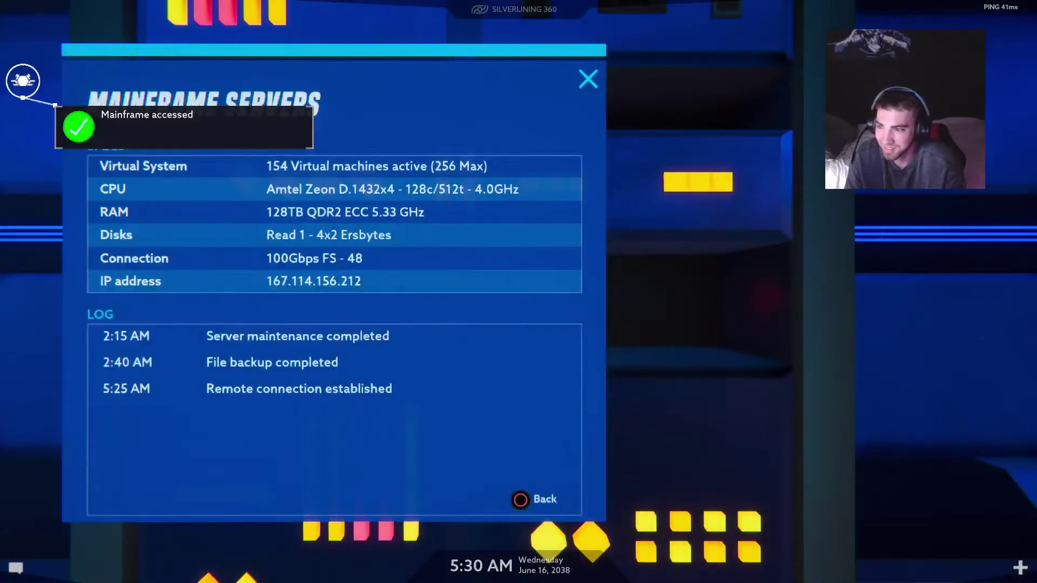
{"action": "key", "text": "Escape"}
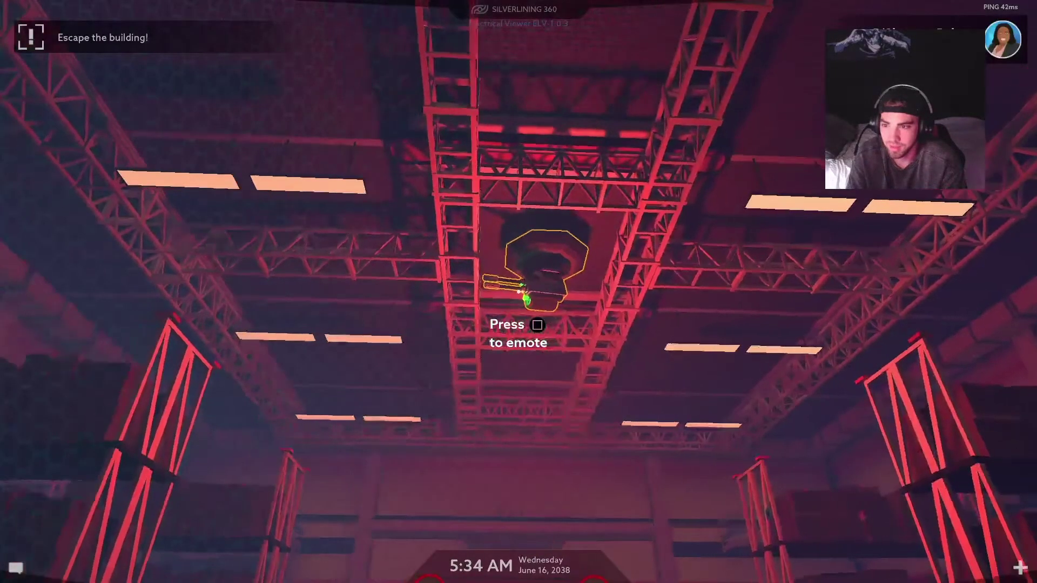
- Activate the Electrical Relay in the truss room and walk out under the shutter
{"action": "key", "text": "w"}
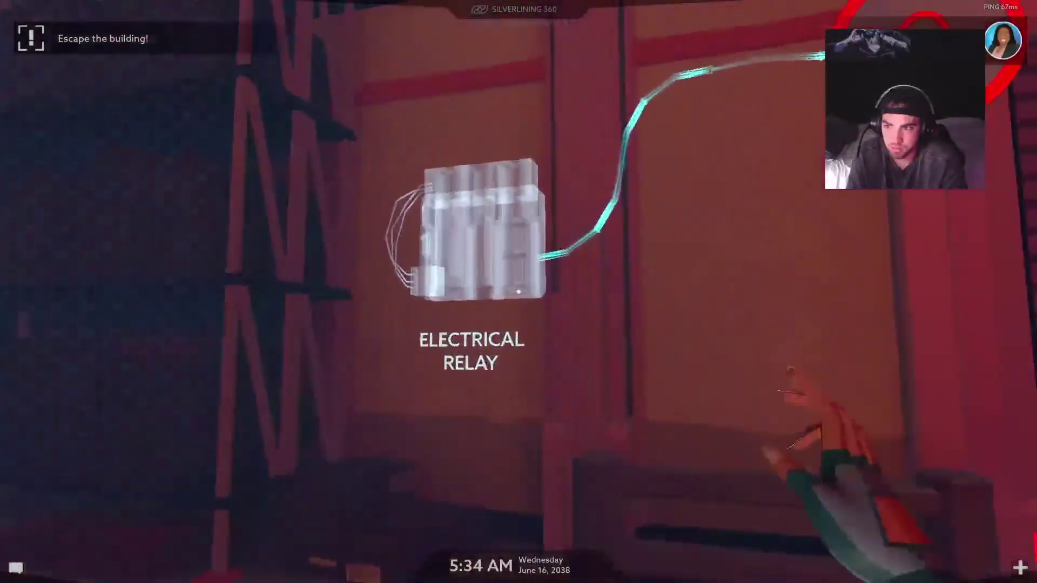
{"action": "key", "text": "w"}
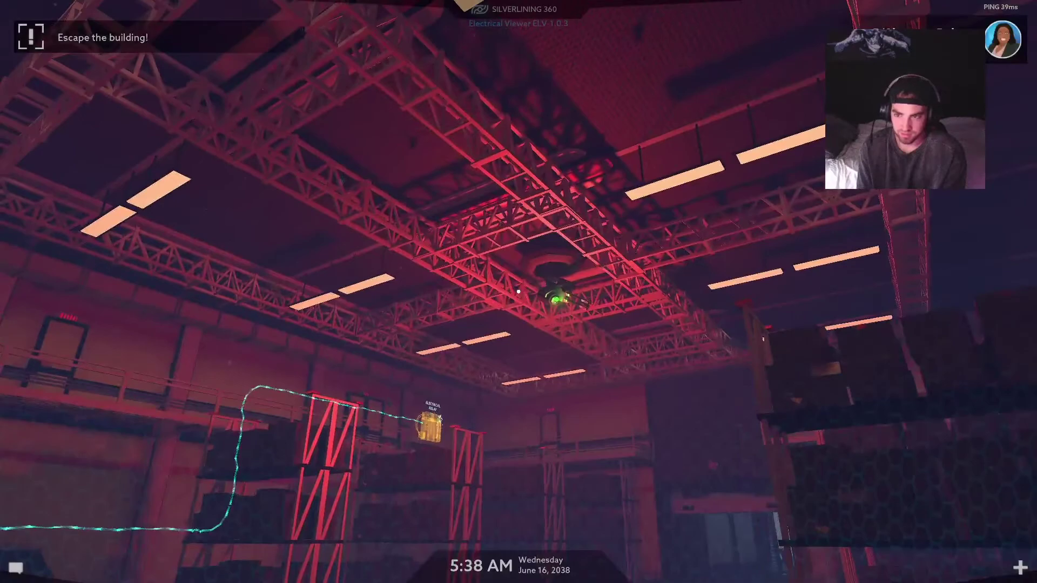
{"action": "key", "text": "w"}
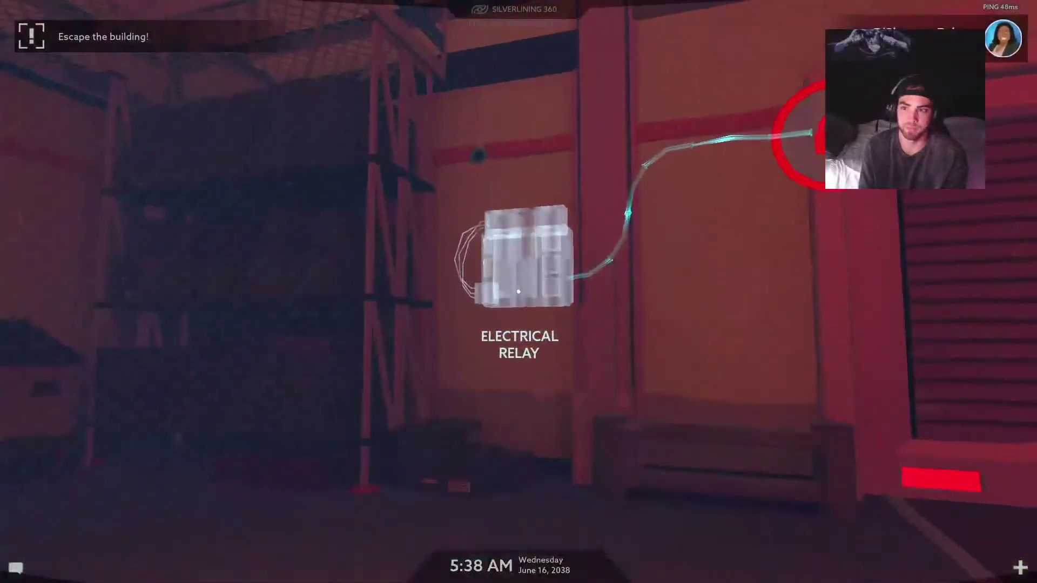
{"action": "left_click", "coordinate": [518, 291]}
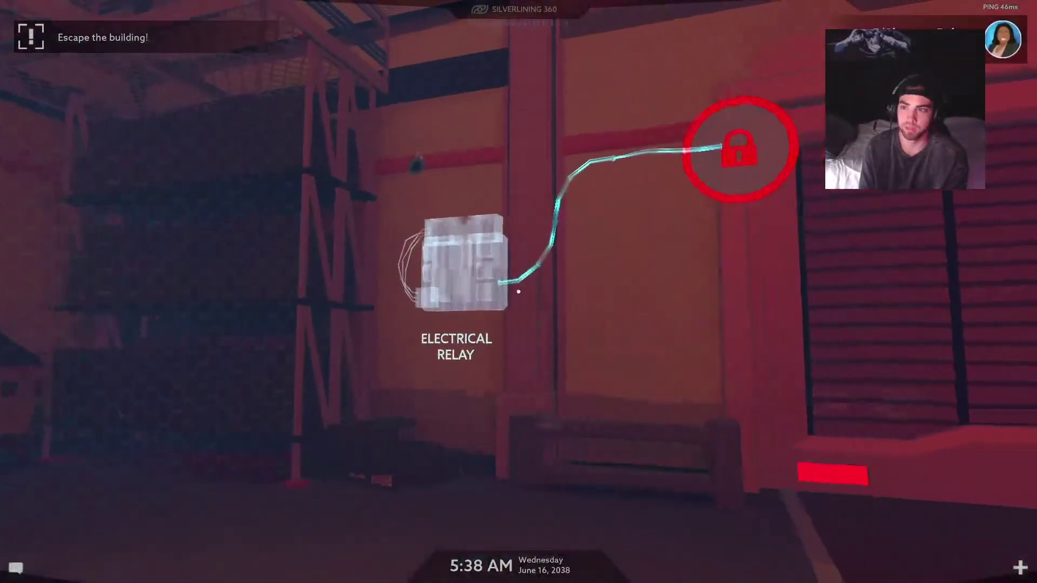
{"action": "key", "text": "w"}
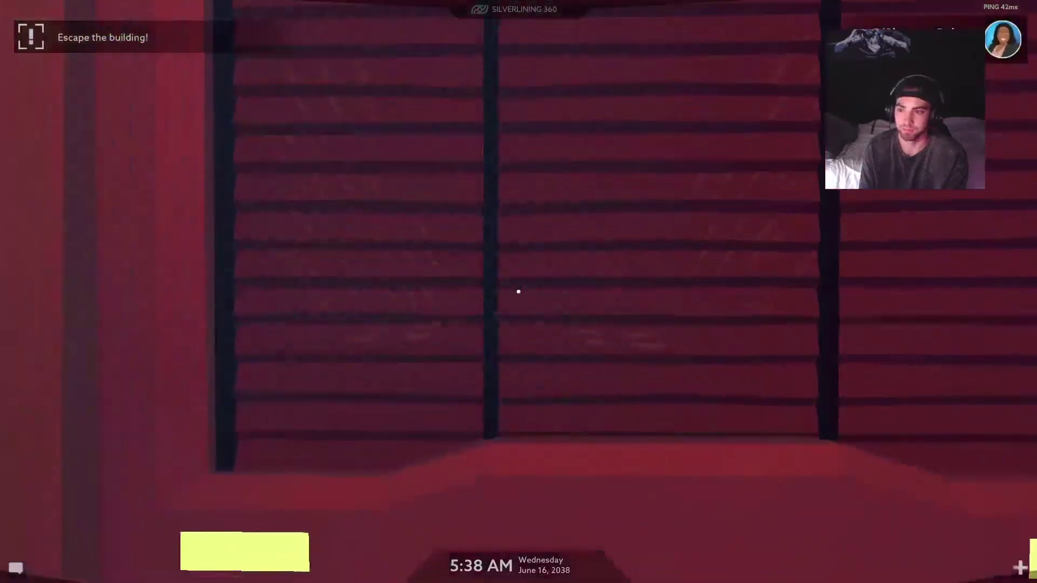
{"action": "key", "text": "w"}
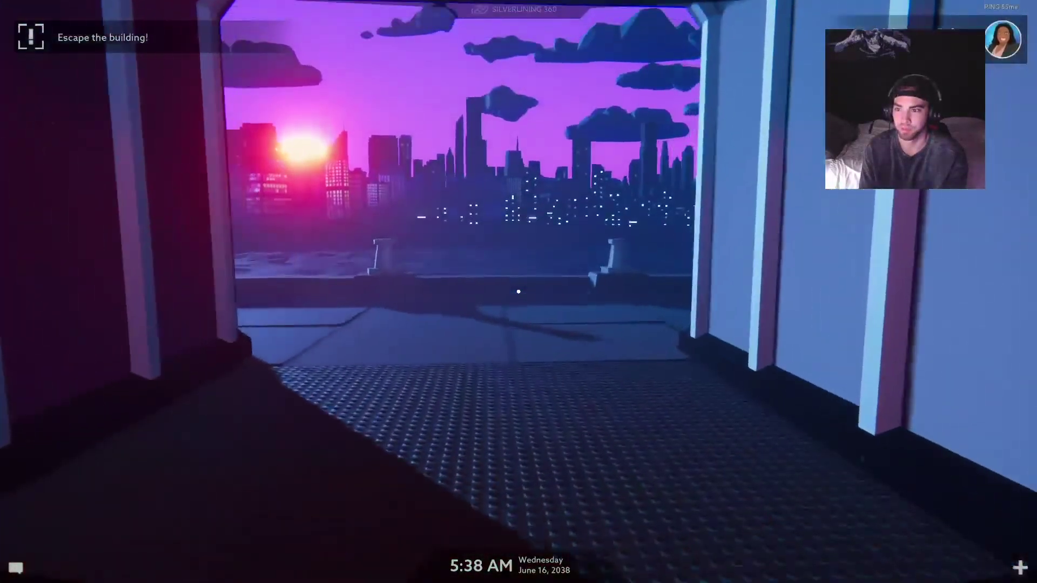